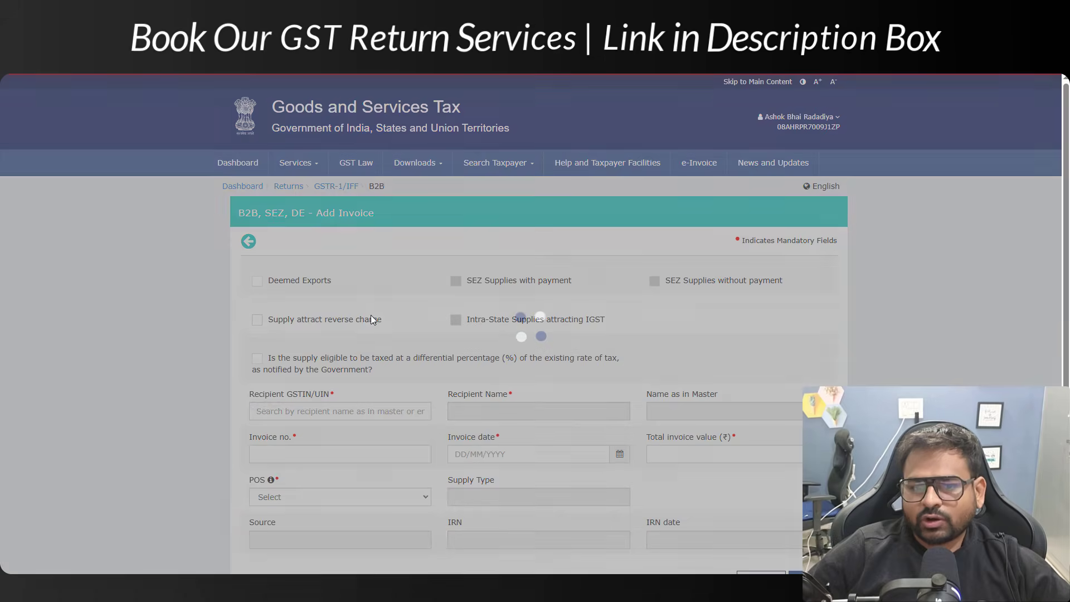
pyautogui.scroll(-2, 362, 330)
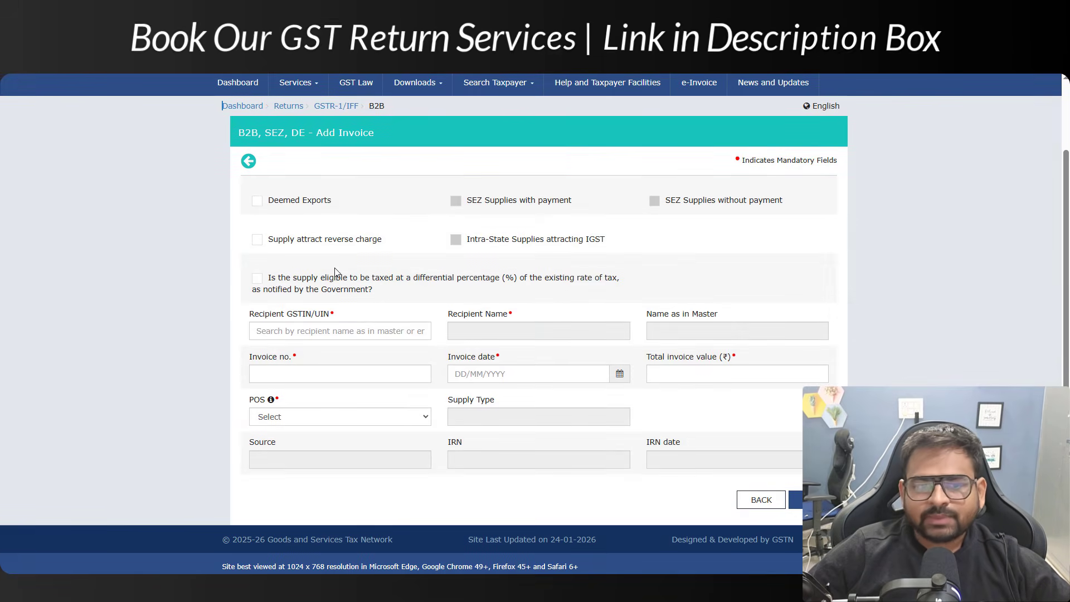
pyautogui.click(275, 334)
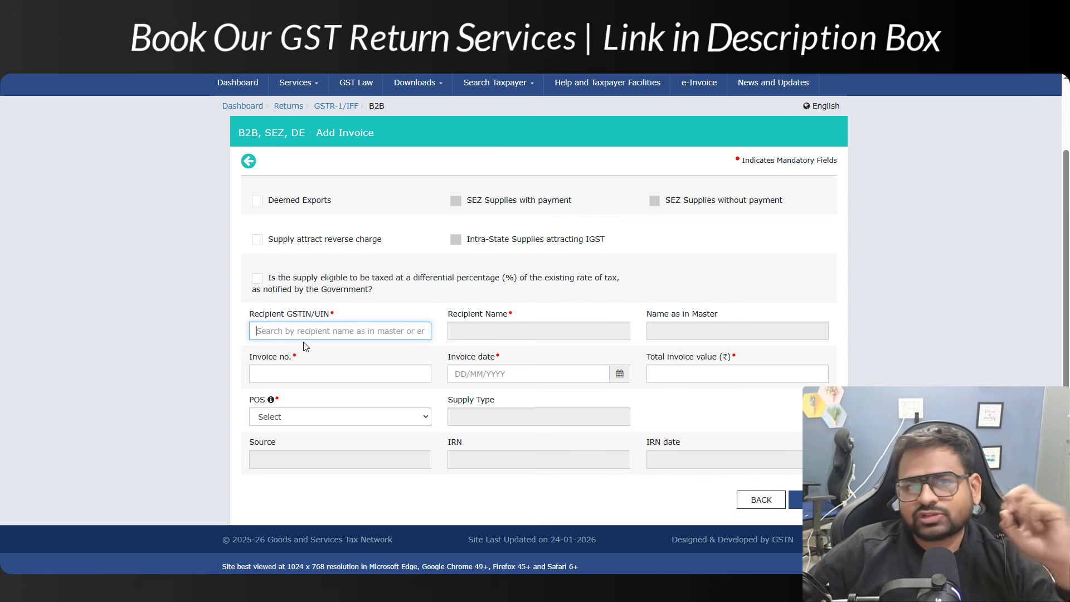
pyautogui.press('ctrl+super+Right')
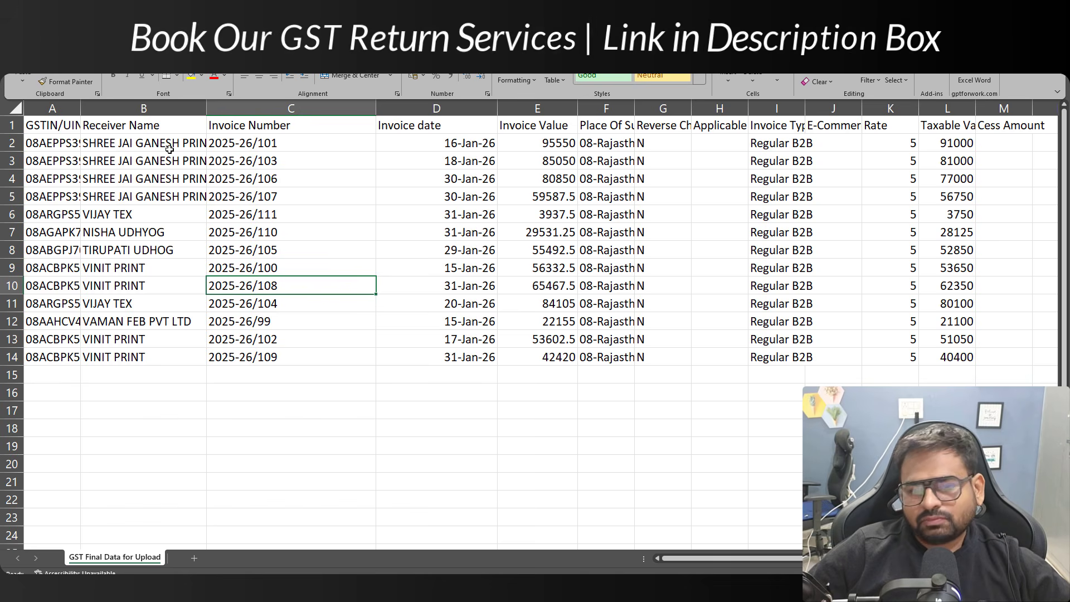
pyautogui.press('ctrl+super+Left')
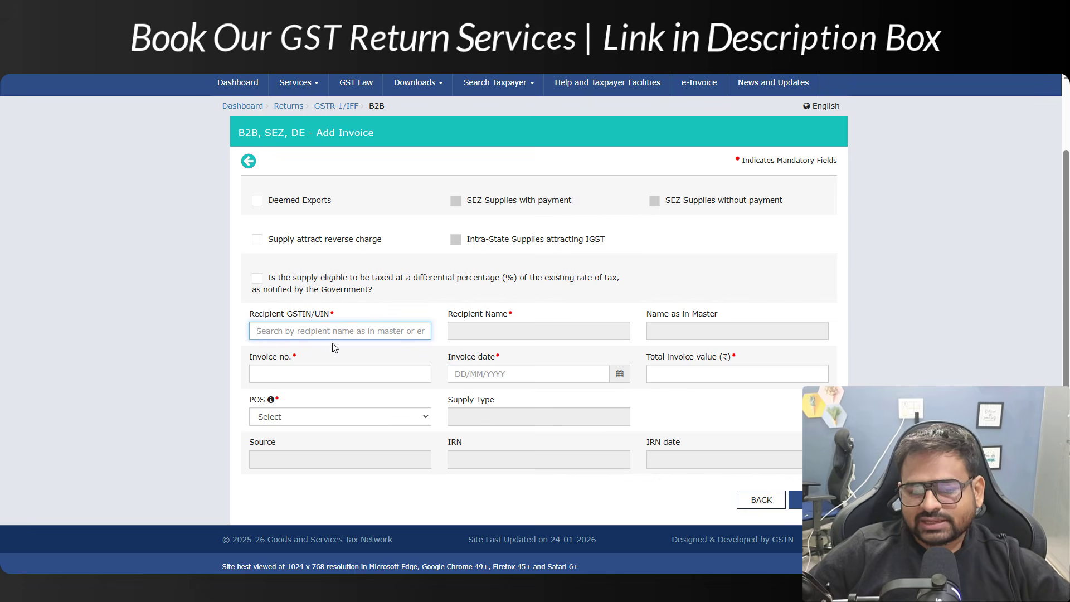
# Paste the recipient's GSTIN, fetch its details, and fill in the invoice number and total invoice value
pyautogui.click(346, 358)
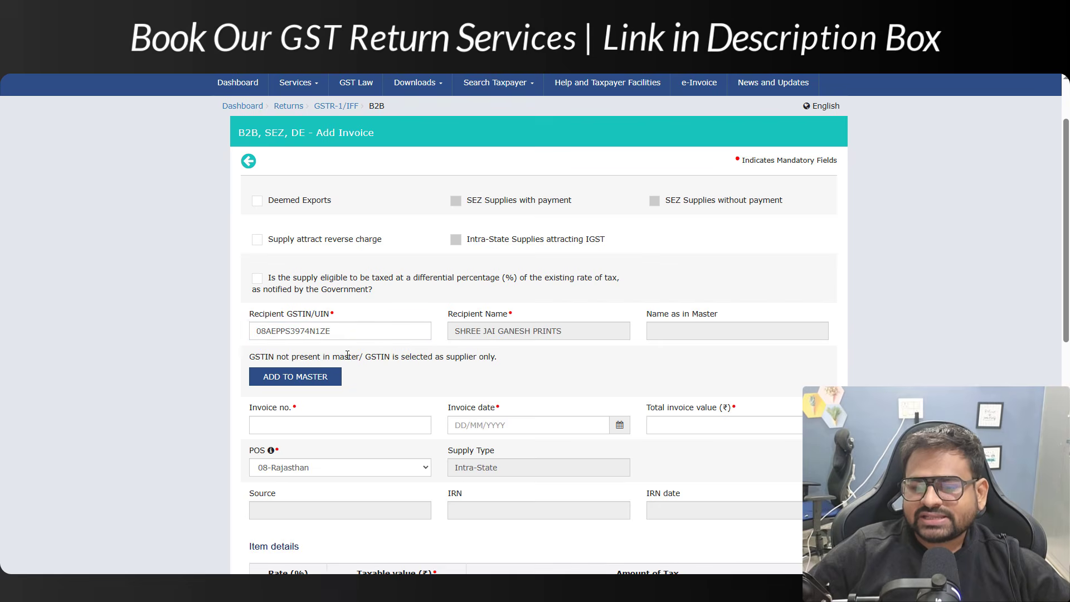
pyautogui.scroll(-3, 347, 355)
pyautogui.click(276, 222)
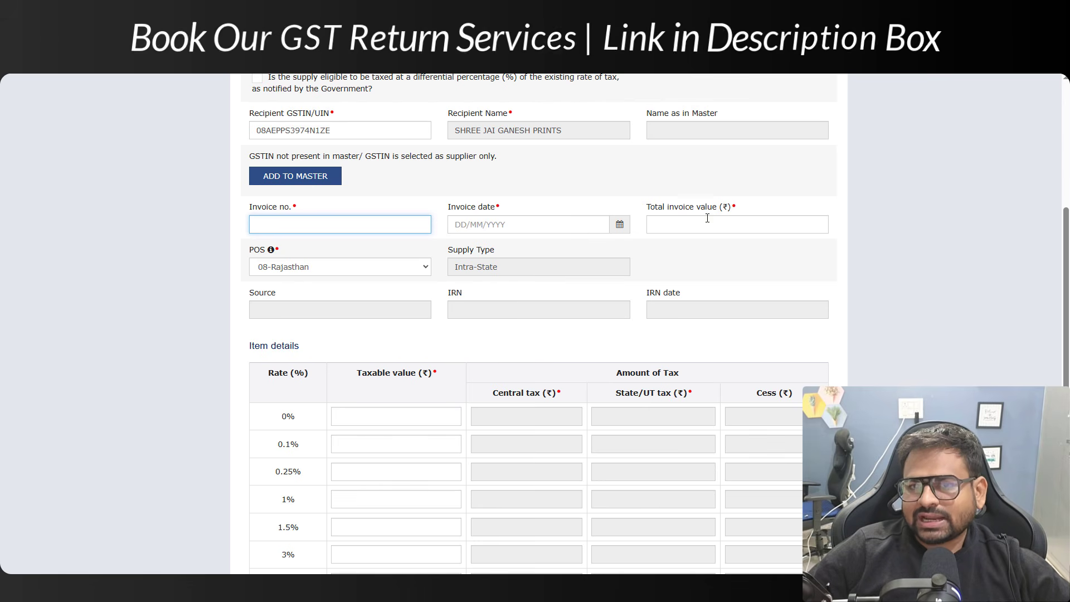
pyautogui.moveTo(669, 208); pyautogui.dragTo(731, 208)
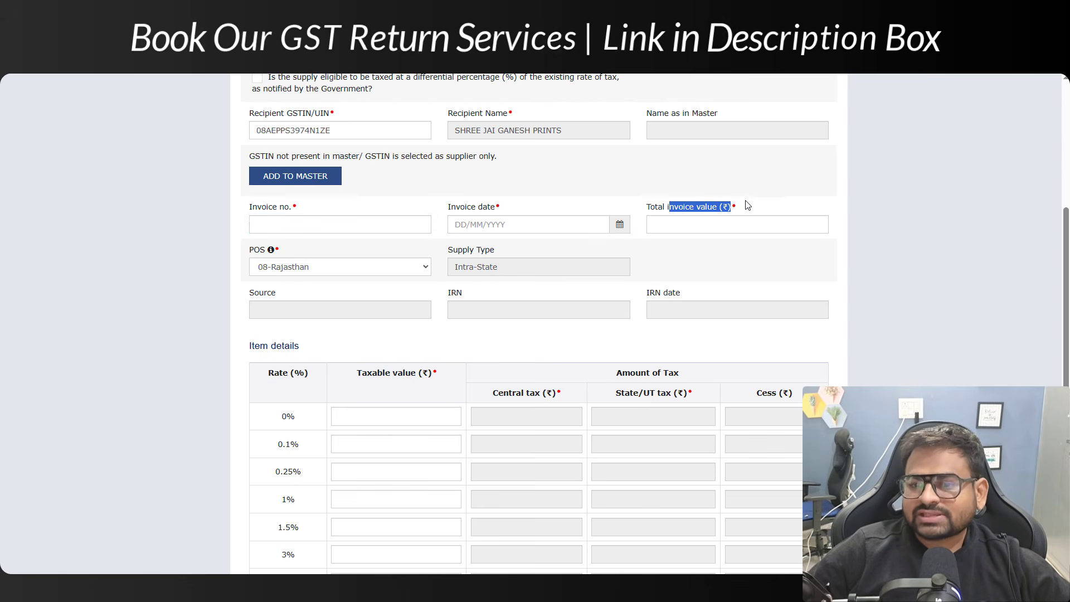
pyautogui.click(774, 228)
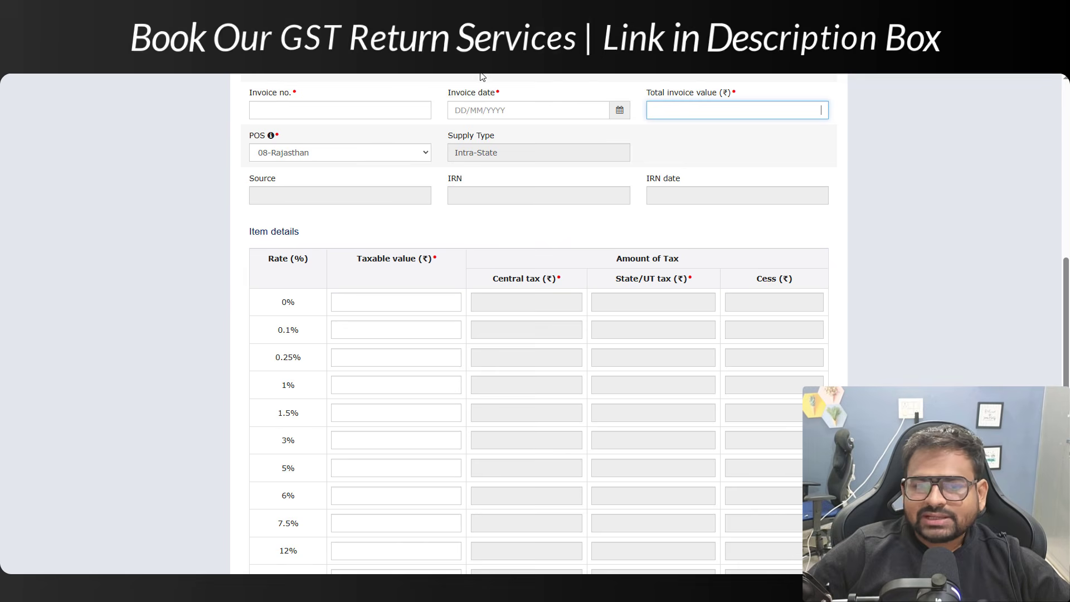
pyautogui.scroll(-3, 433, 305)
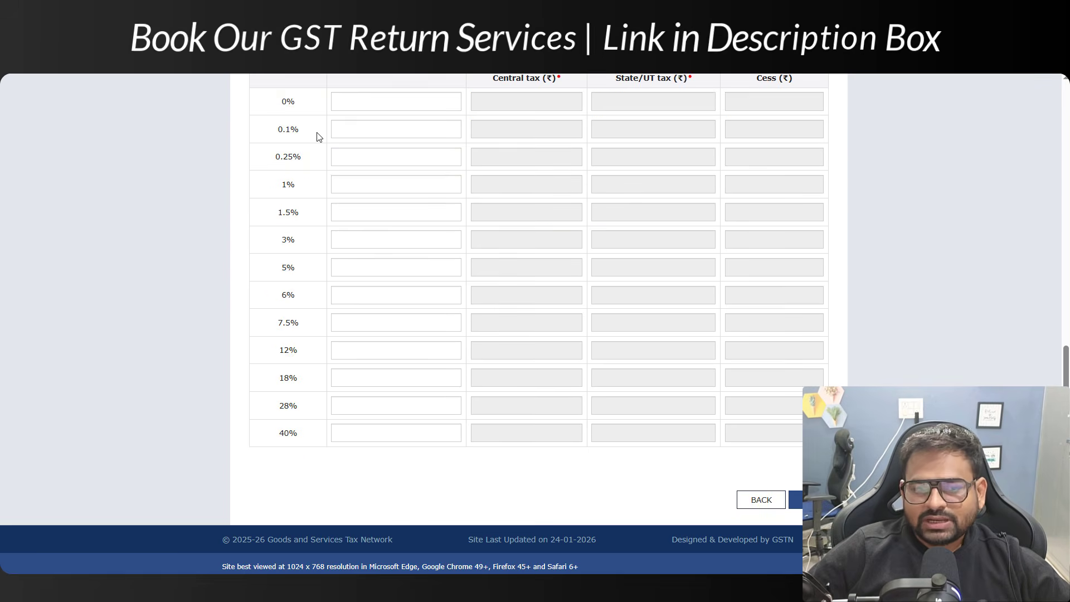
# Enter 91000 as the taxable value in the 5% rate row
pyautogui.click(355, 267)
pyautogui.scroll(3, 397, 280)
pyautogui.moveTo(397, 280); pyautogui.dragTo(400, 301)
pyautogui.click(405, 468)
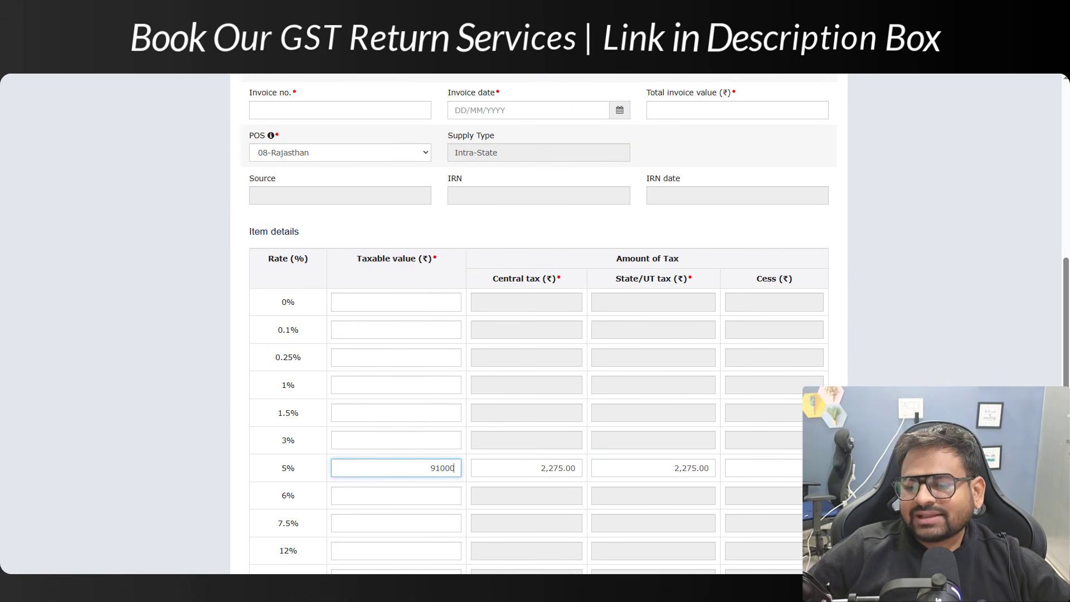
pyautogui.click(549, 347)
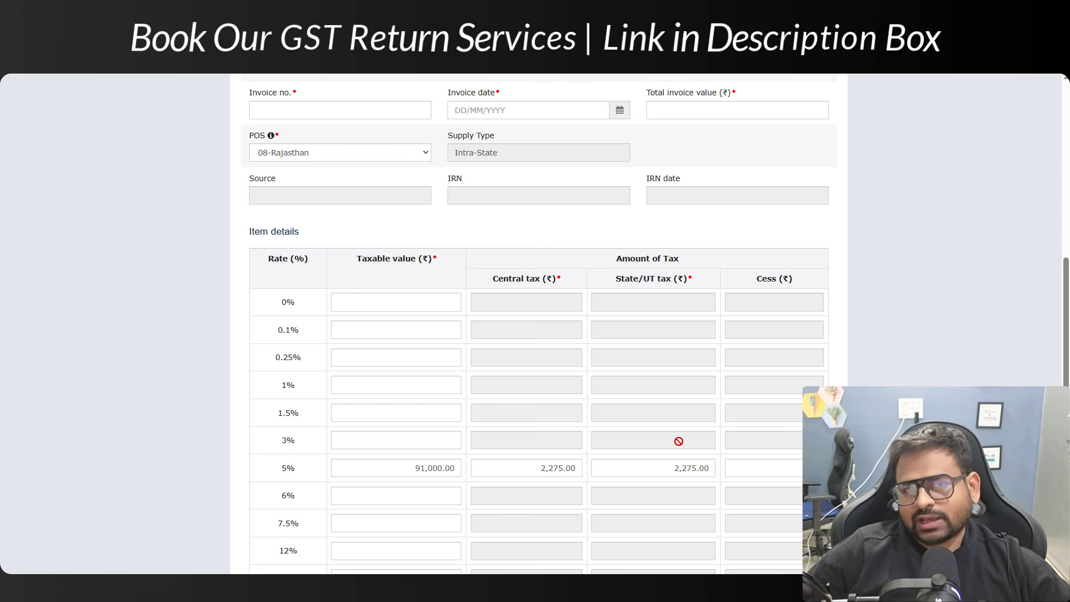
# Return to the B2B recipient list and start adding another invoice
pyautogui.scroll(-5, 679, 441)
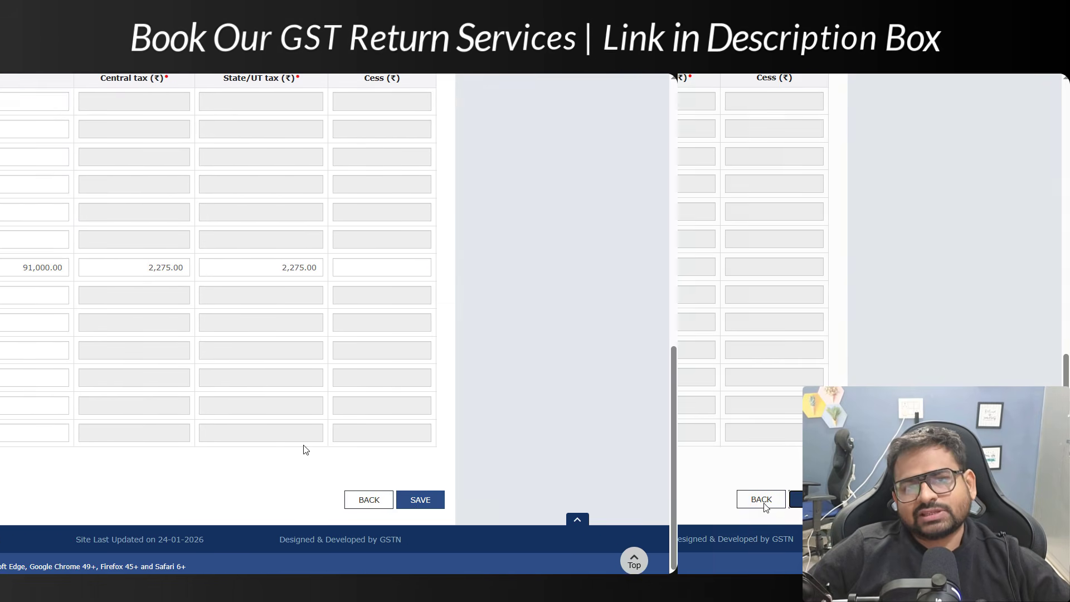
pyautogui.click(761, 500)
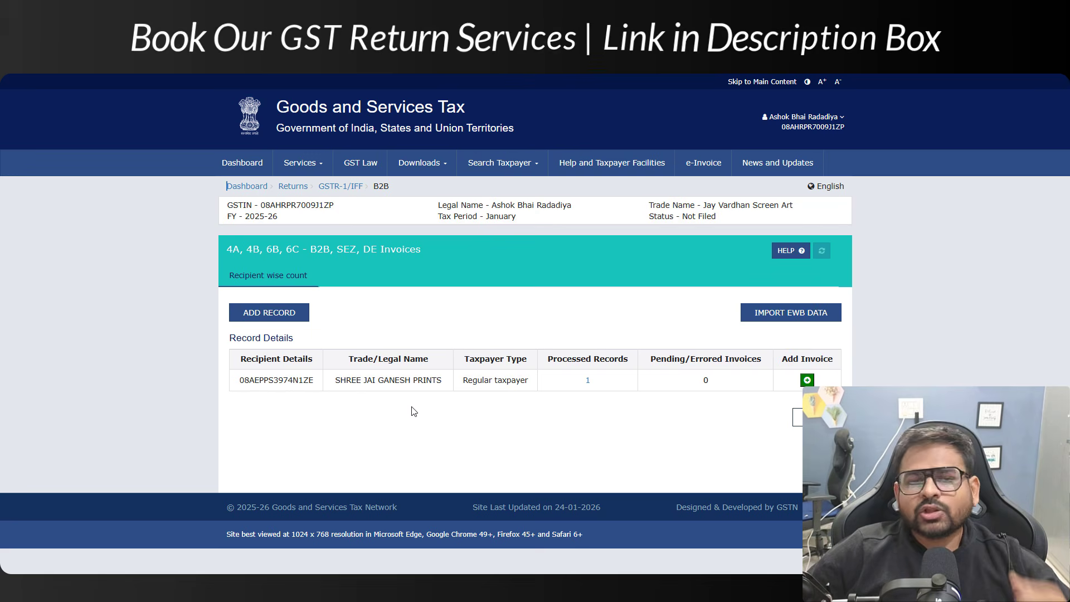
pyautogui.click(269, 312)
pyautogui.scroll(-2, 416, 358)
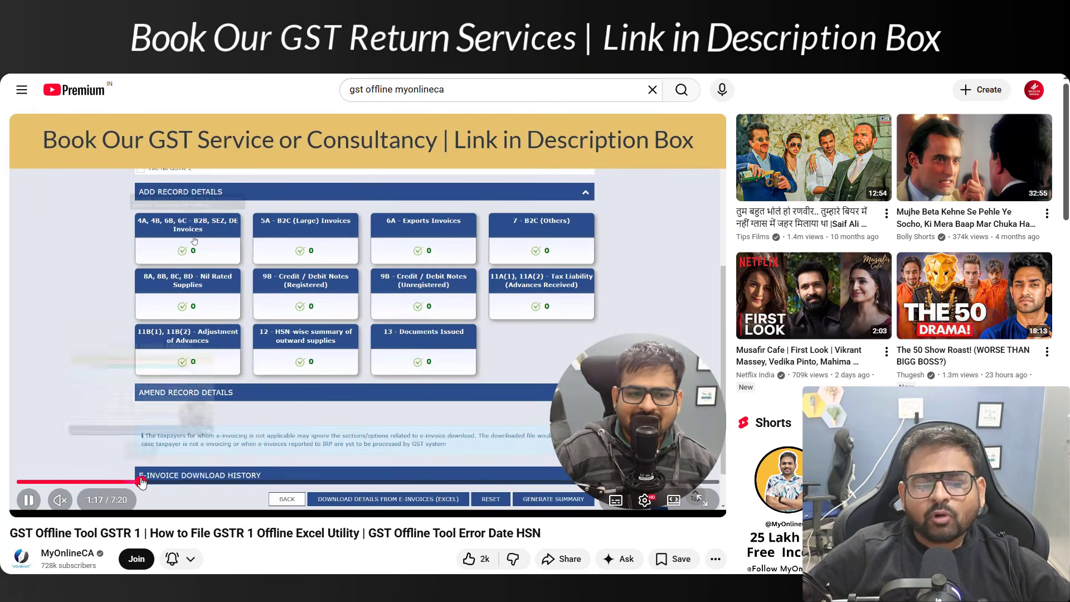
# Seek through the GSTR-1 Offline Tool tutorial past the section selection, record tiles and Excel sheet parts
pyautogui.moveTo(155, 483); pyautogui.dragTo(257, 483)
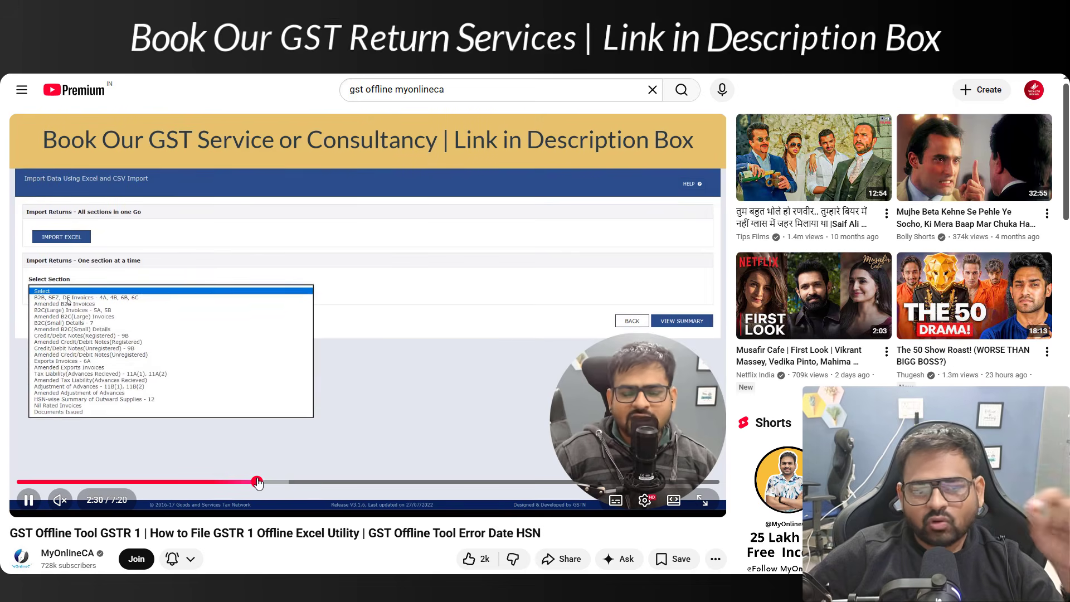
pyautogui.click(269, 482)
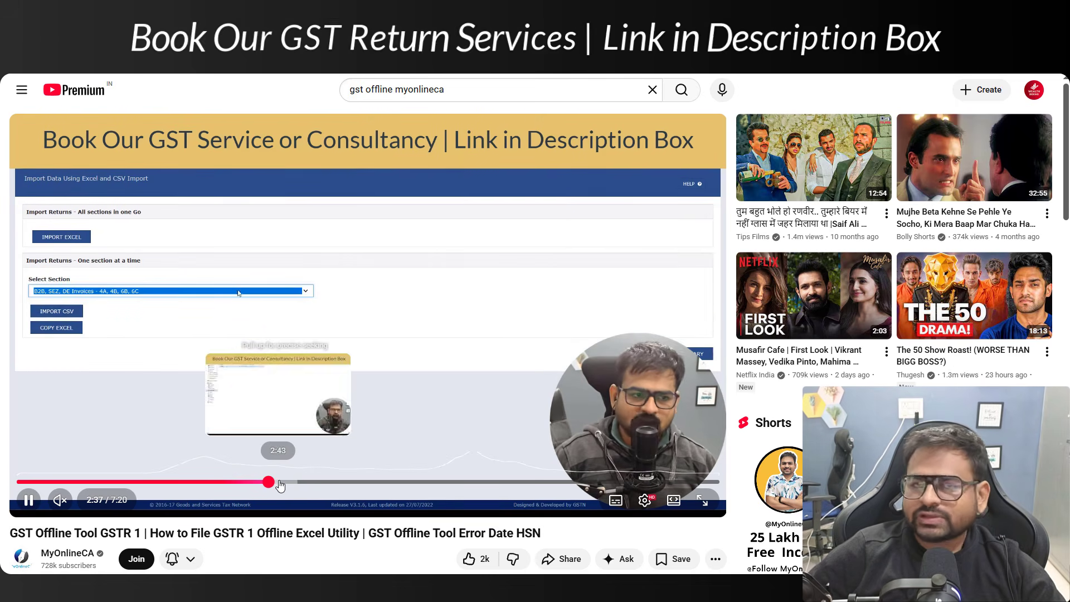
pyautogui.click(298, 482)
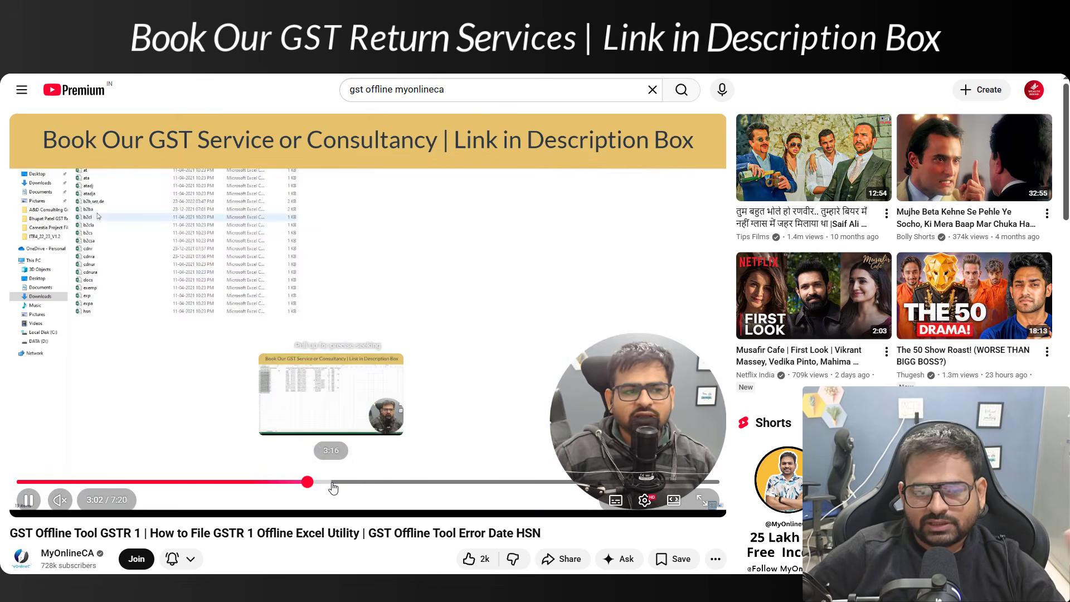
pyautogui.click(332, 484)
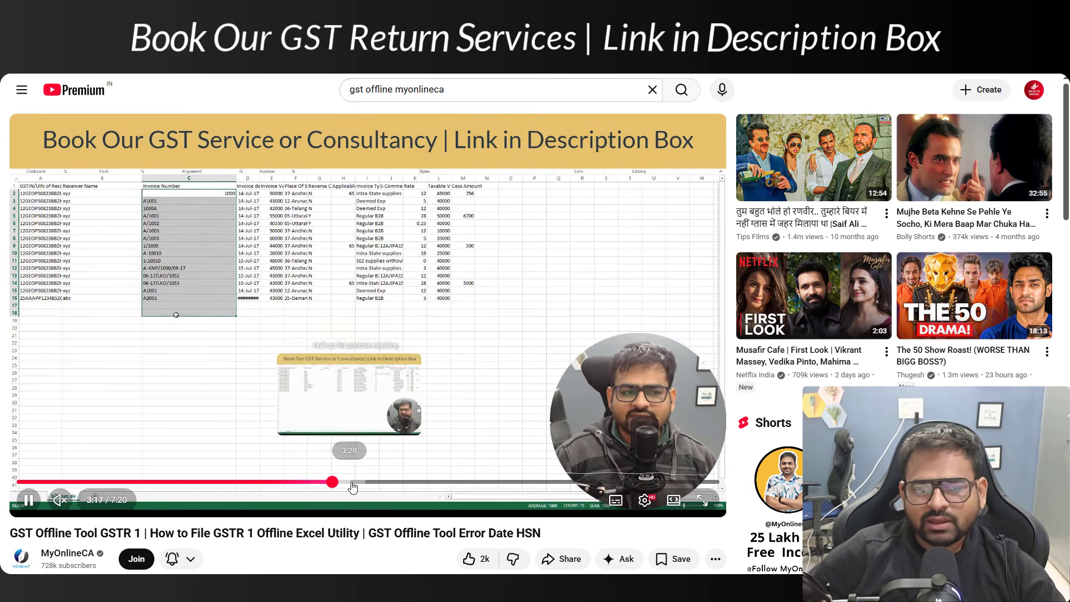
pyautogui.moveTo(333, 487); pyautogui.dragTo(411, 487)
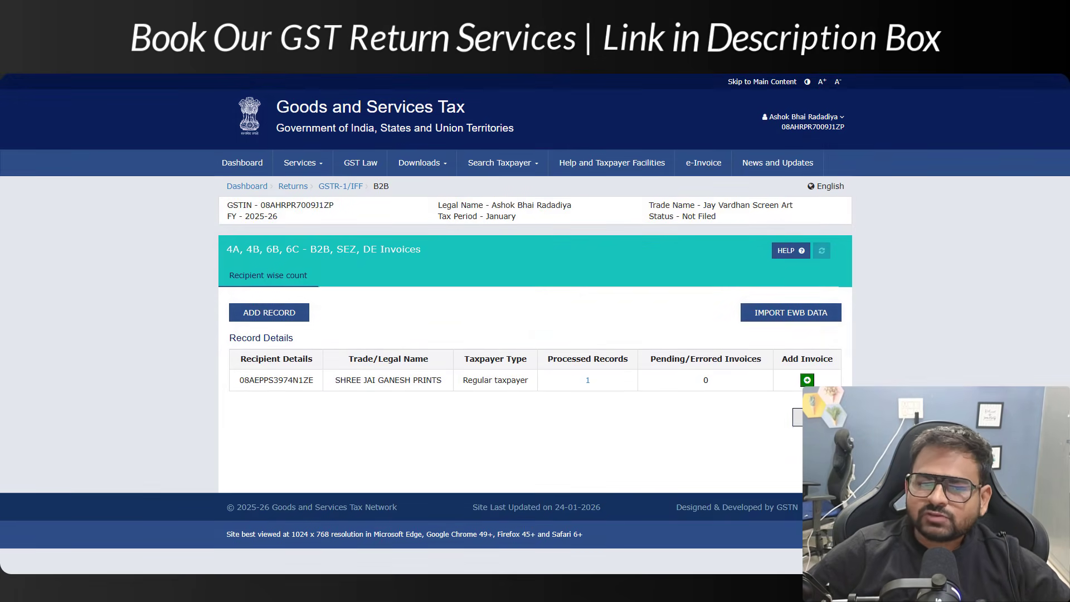
# Go from the GSTR-1 summary into B2C (Others) and add a new record
pyautogui.click(798, 418)
pyautogui.scroll(-4, 546, 377)
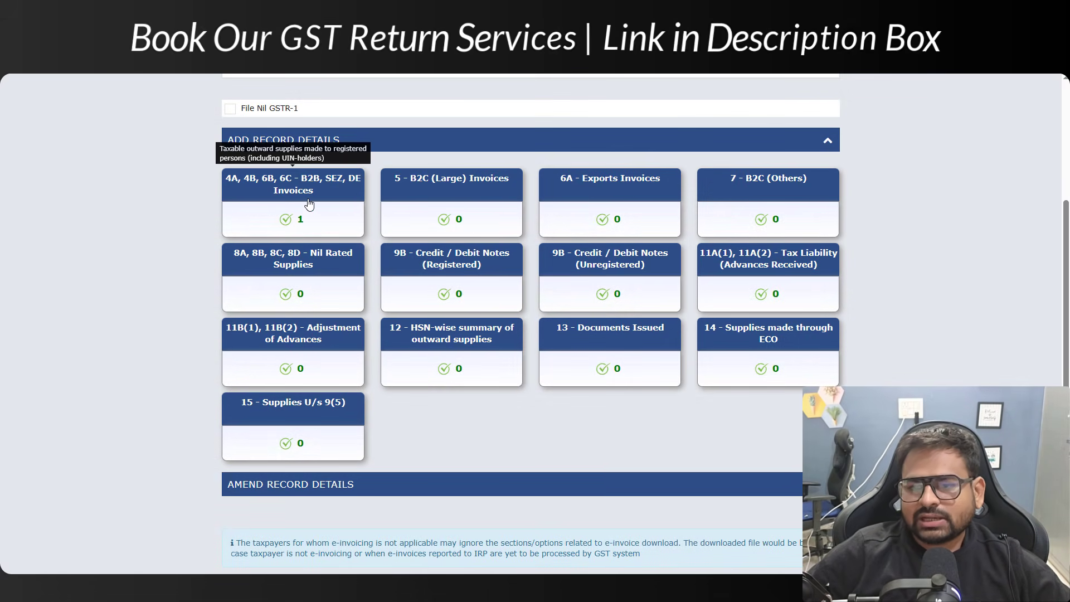
pyautogui.click(776, 191)
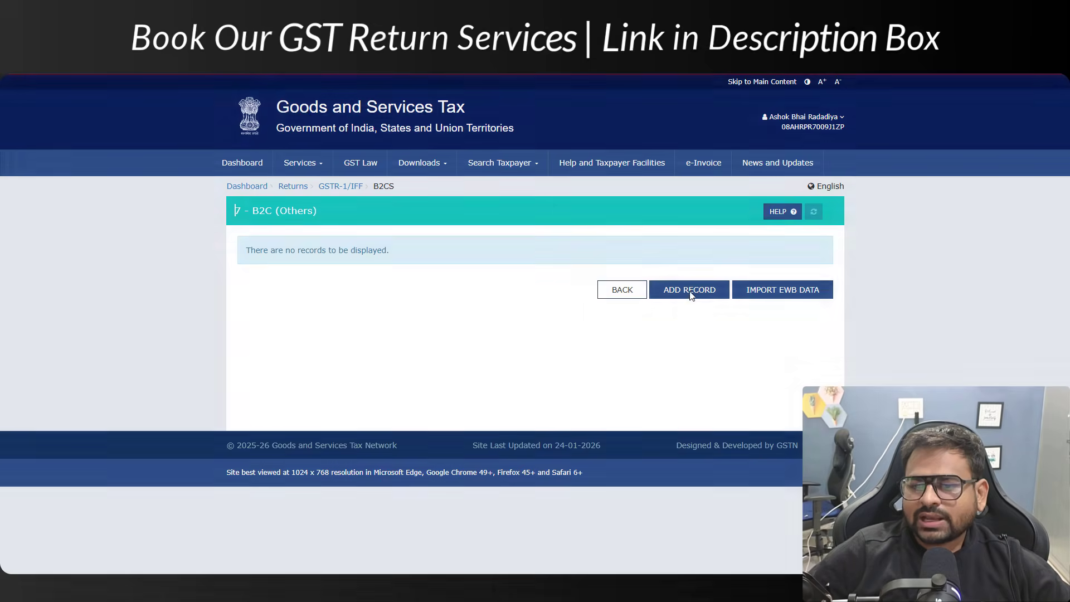
pyautogui.click(686, 291)
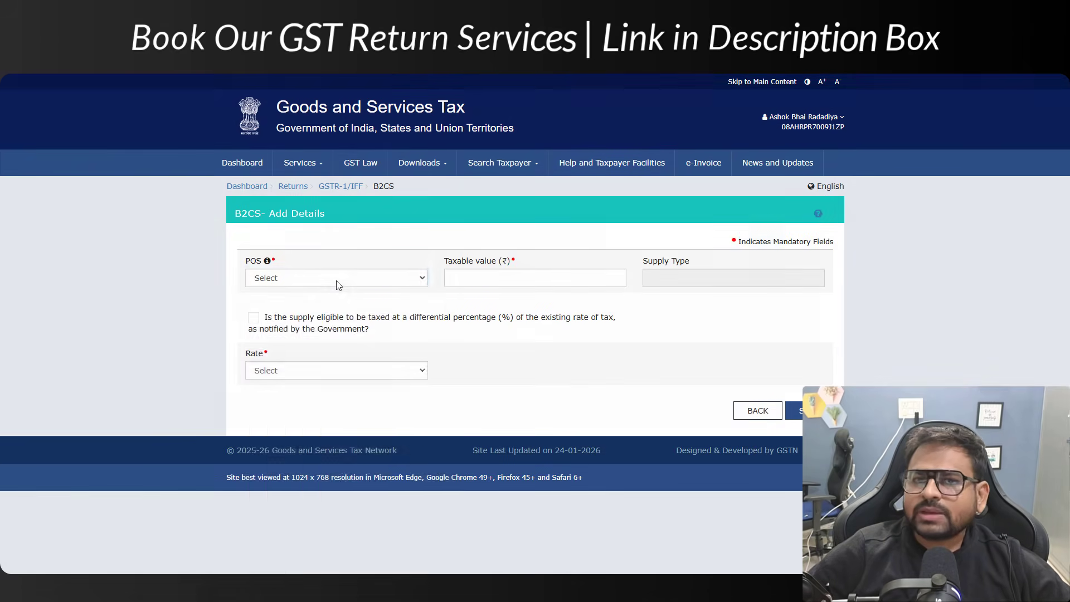
# Set POS 24-Gujarat and taxable value 5,00,000 at 5%, giving 25,000 integrated tax
pyautogui.click(336, 280)
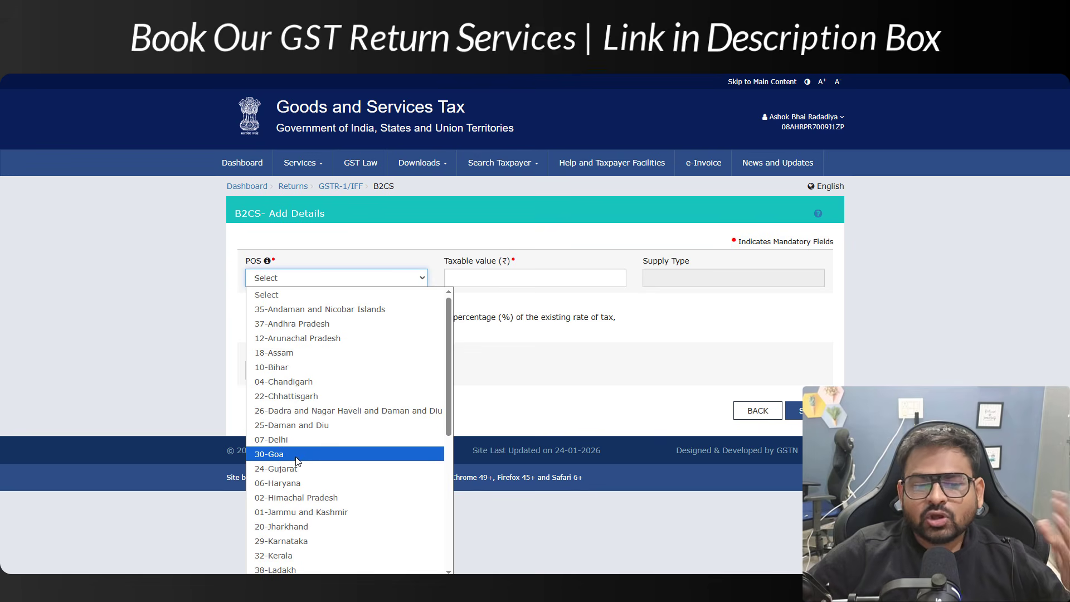
pyautogui.click(311, 468)
pyautogui.click(498, 282)
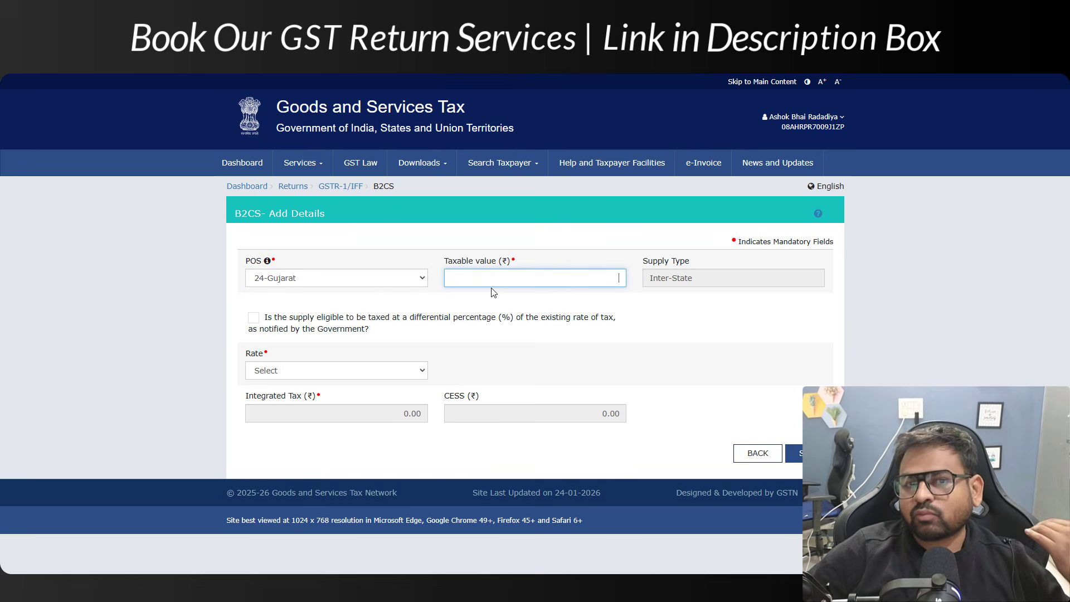
pyautogui.moveTo(449, 262); pyautogui.dragTo(556, 271)
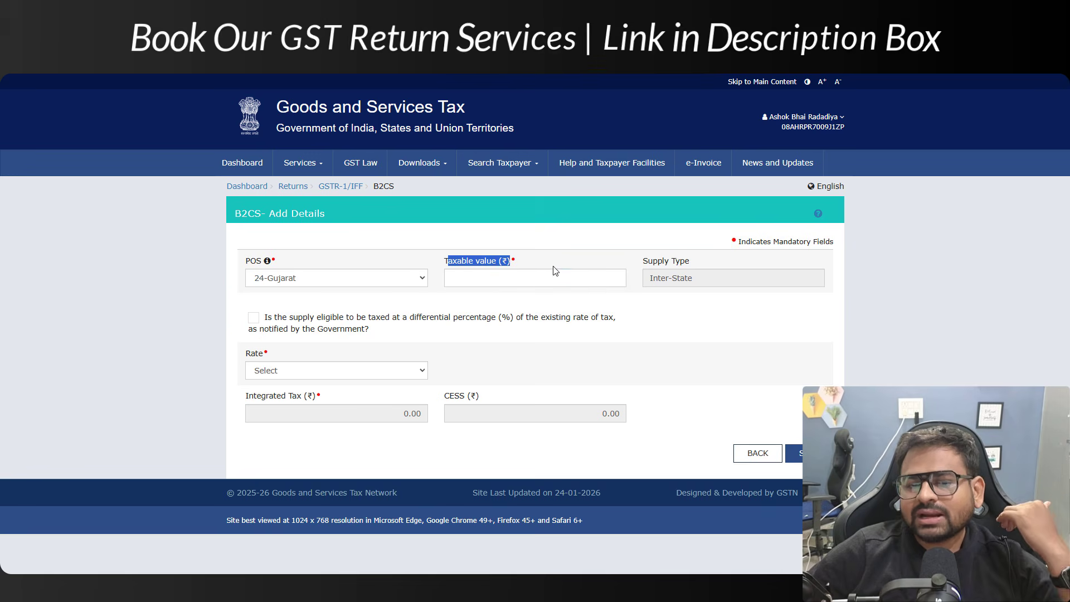
pyautogui.click(582, 276)
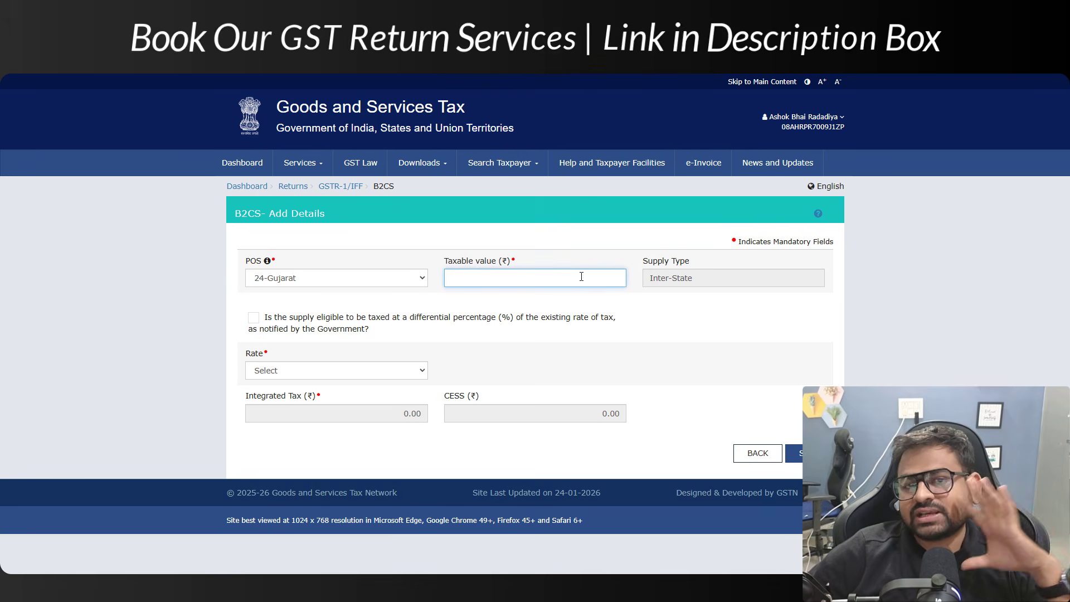
pyautogui.write('5,0')
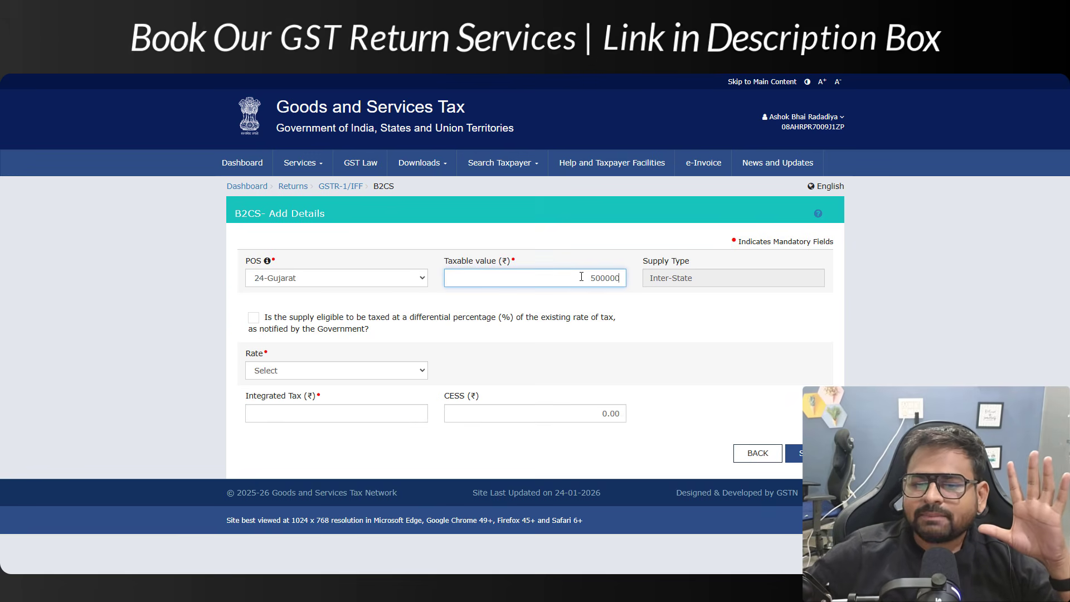
pyautogui.write('0,000')
pyautogui.click(617, 337)
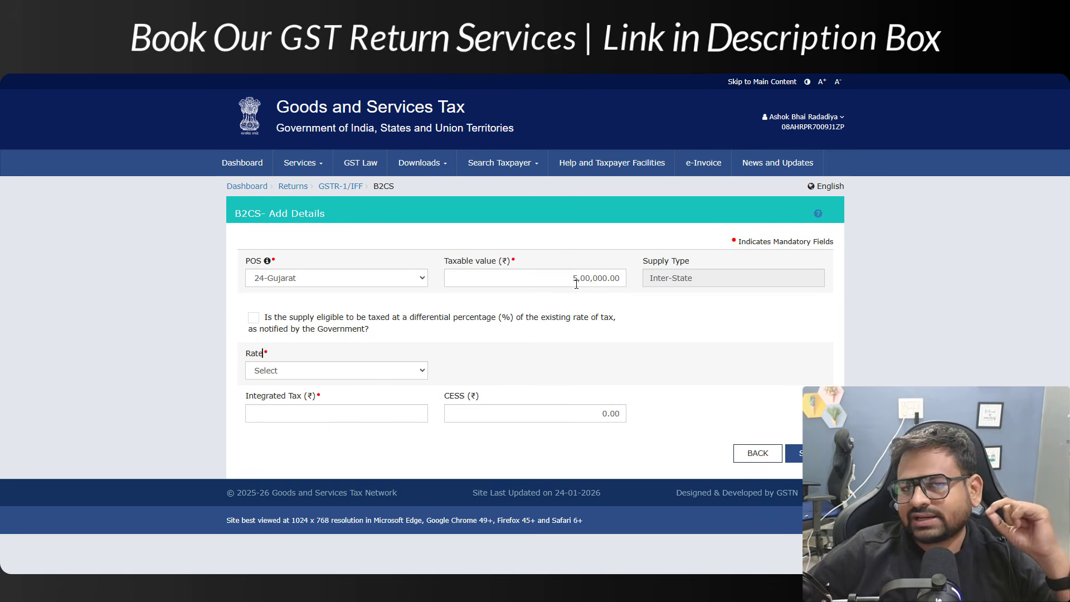
pyautogui.click(323, 372)
pyautogui.click(252, 273)
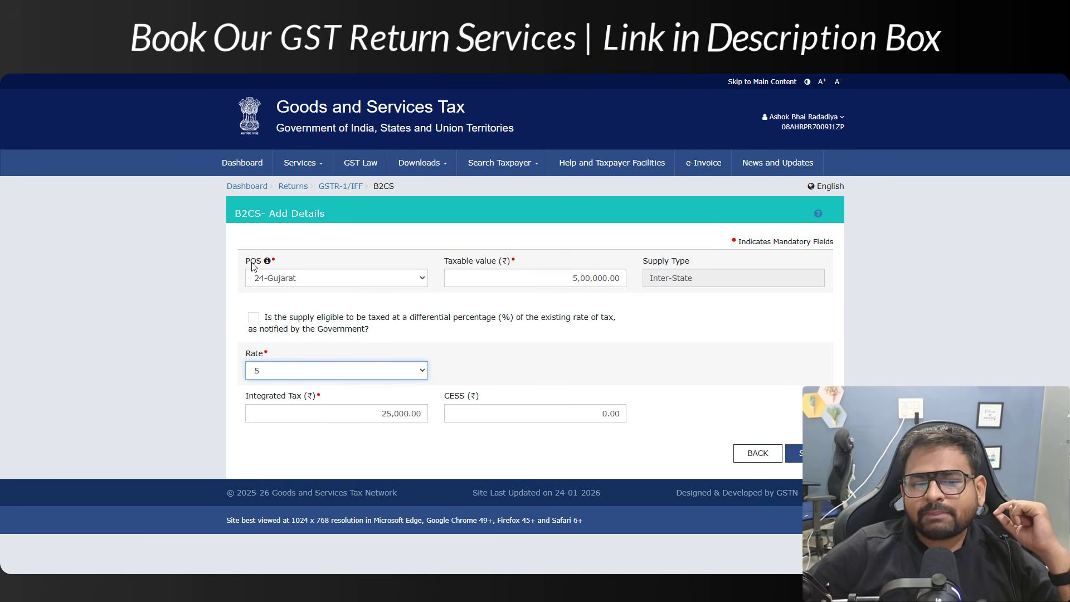
pyautogui.click(382, 420)
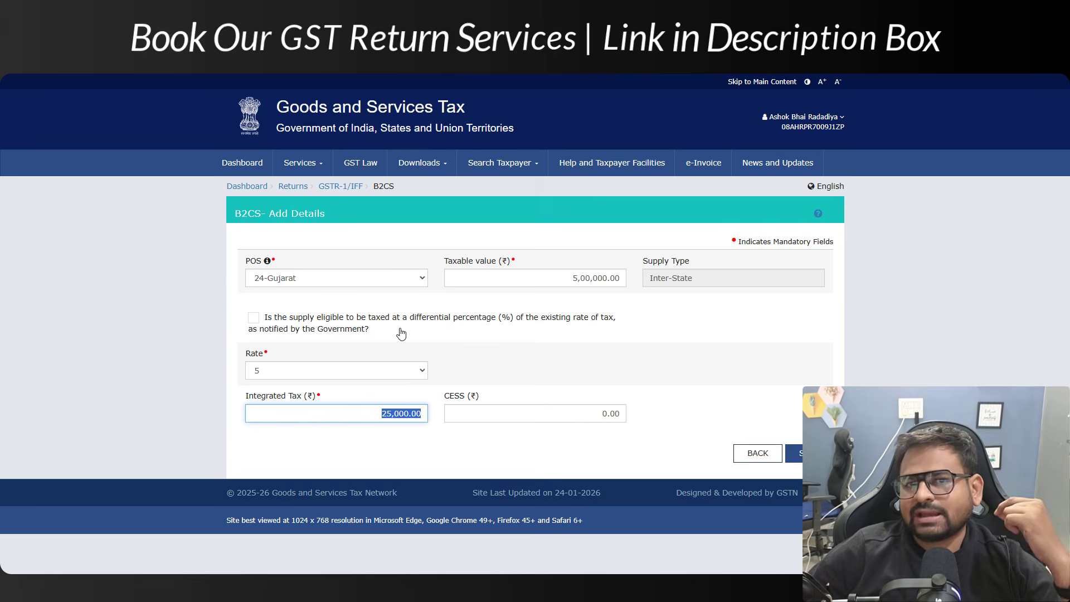
# Switch the place of supply to 08-Rajasthan, retype the taxable value as 5000, and tick differential rate
pyautogui.click(383, 284)
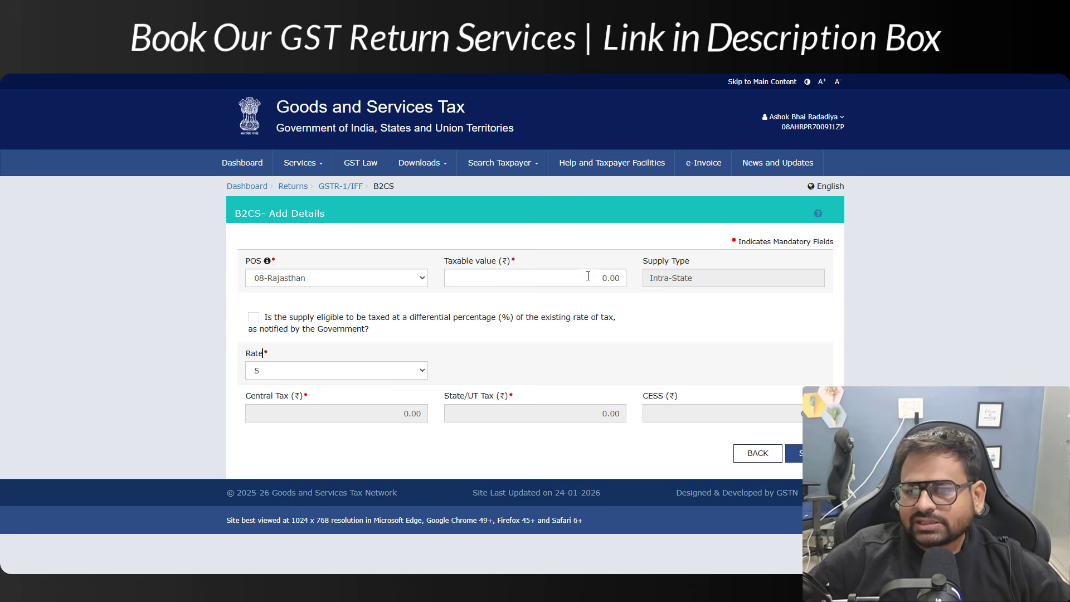
pyautogui.moveTo(602, 278); pyautogui.dragTo(609, 277)
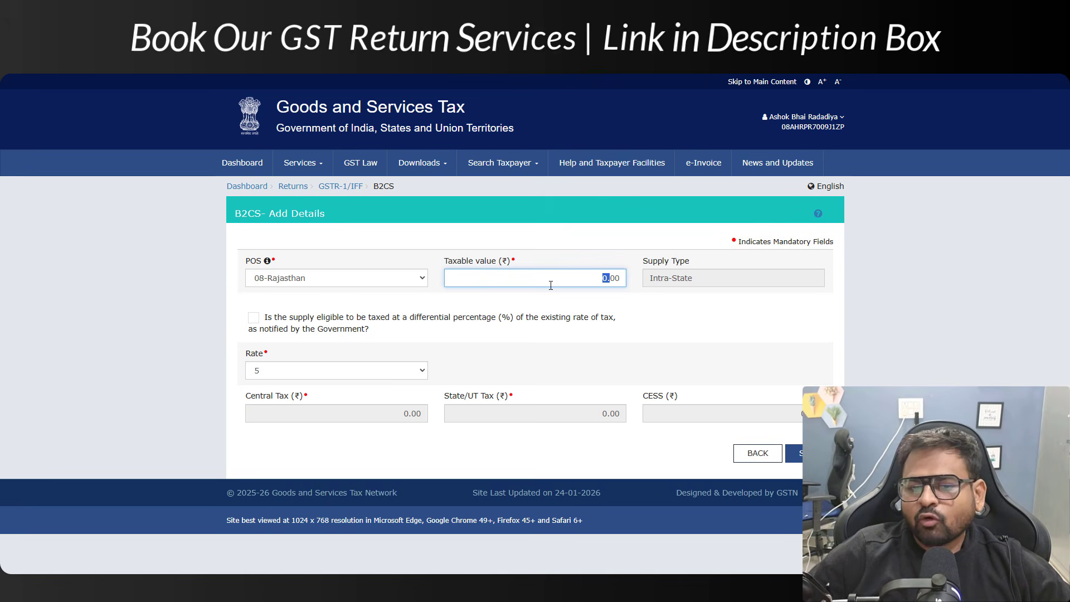
pyautogui.write('5000')
pyautogui.click(569, 327)
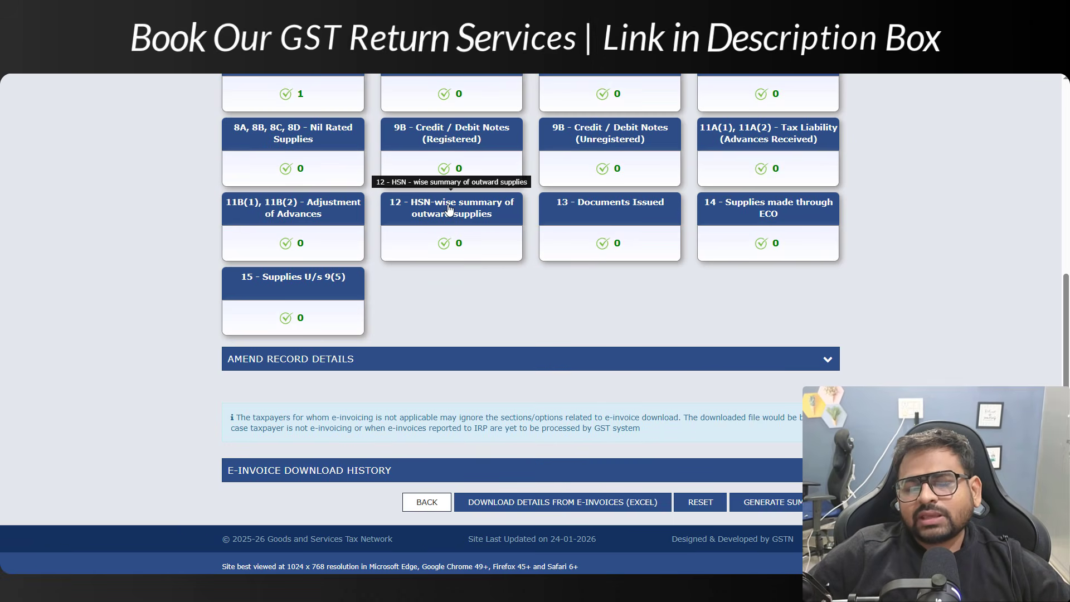
# Open tile 12, HSN-wise summary of outward supplies, and scroll to its Add/Edit Details form
pyautogui.click(450, 209)
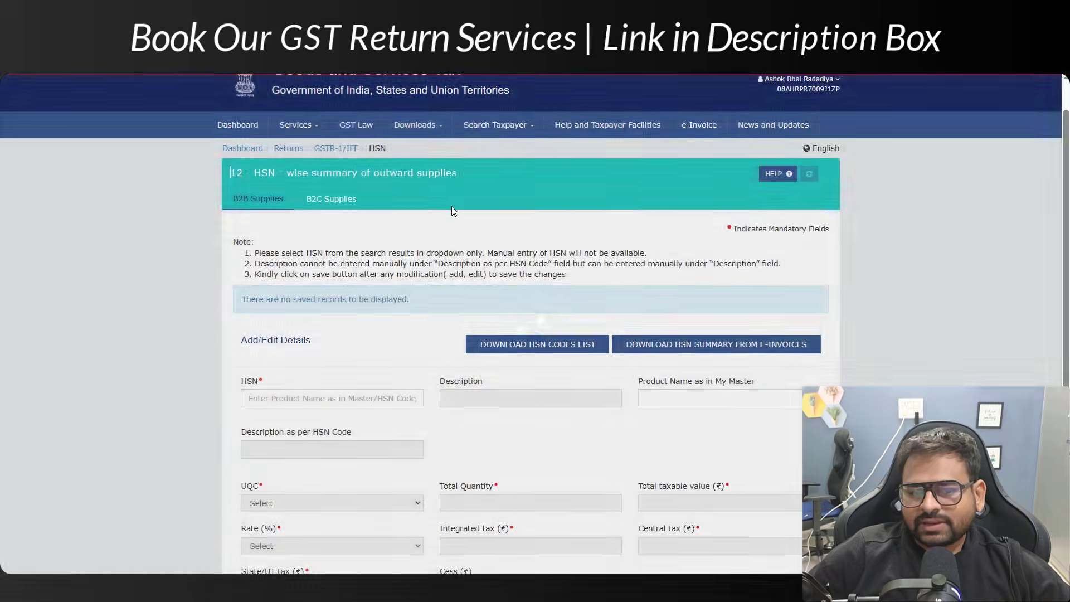
pyautogui.scroll(-3, 453, 217)
pyautogui.scroll(-1, 453, 223)
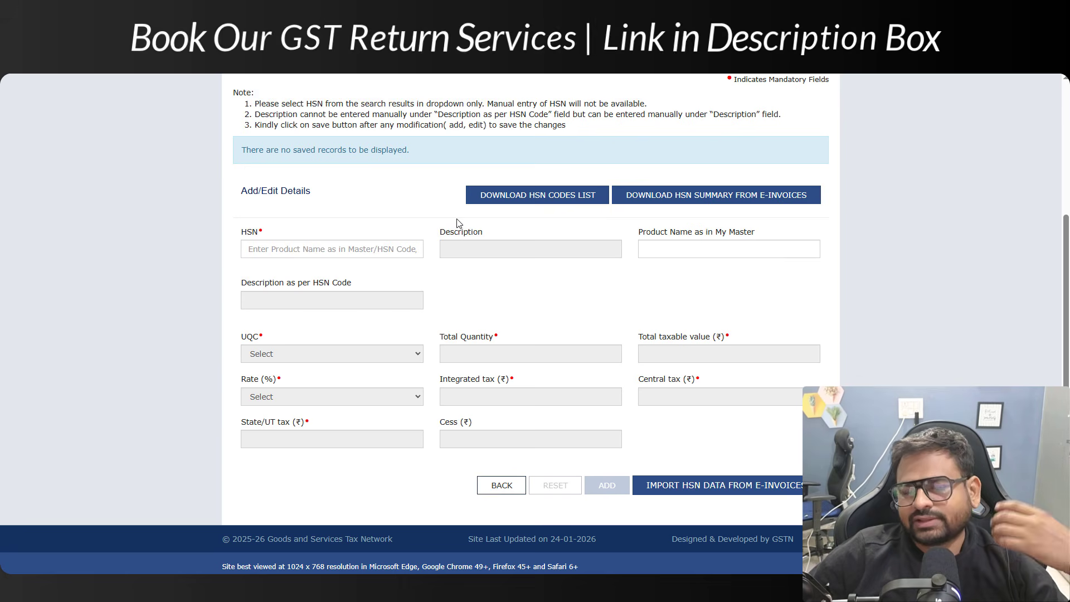
pyautogui.scroll(4, 465, 229)
pyautogui.scroll(-4, 465, 234)
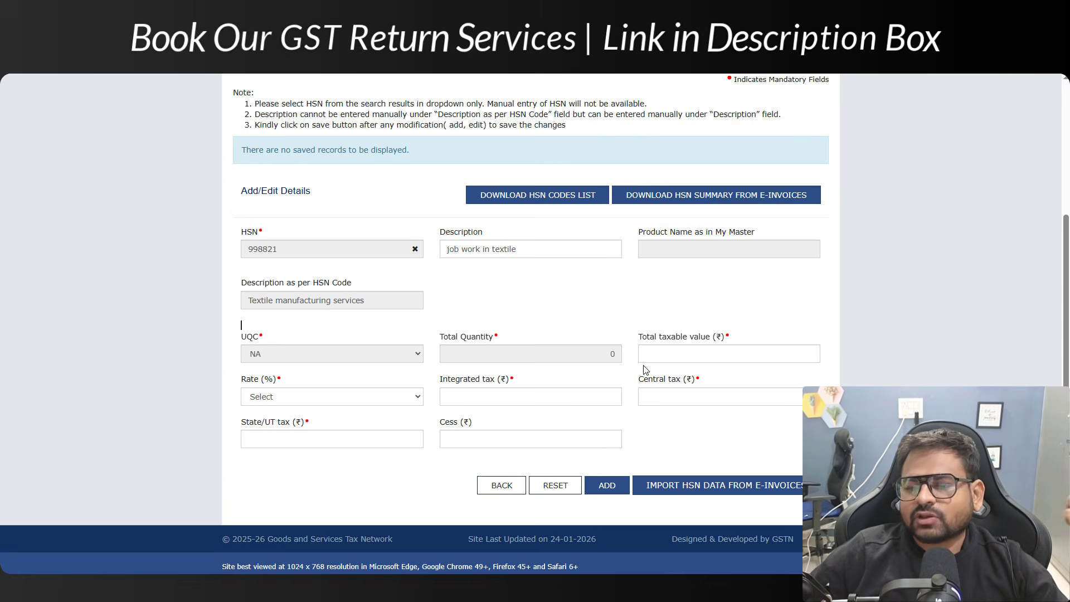
# Enter 500000 as HSN 998821's total taxable value and choose the 5% rate
pyautogui.click(686, 349)
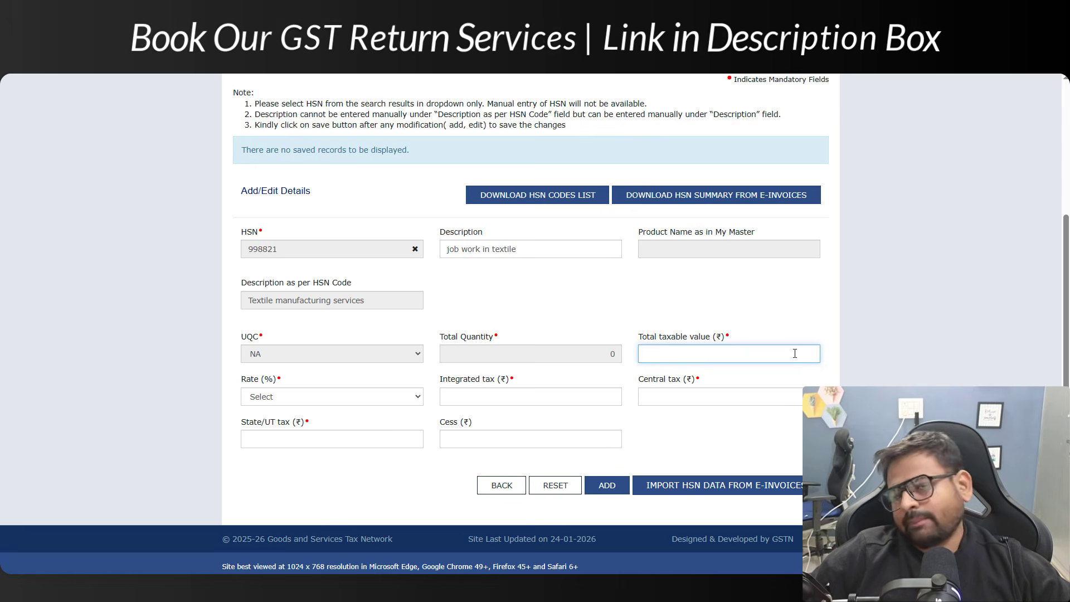
pyautogui.write('500000')
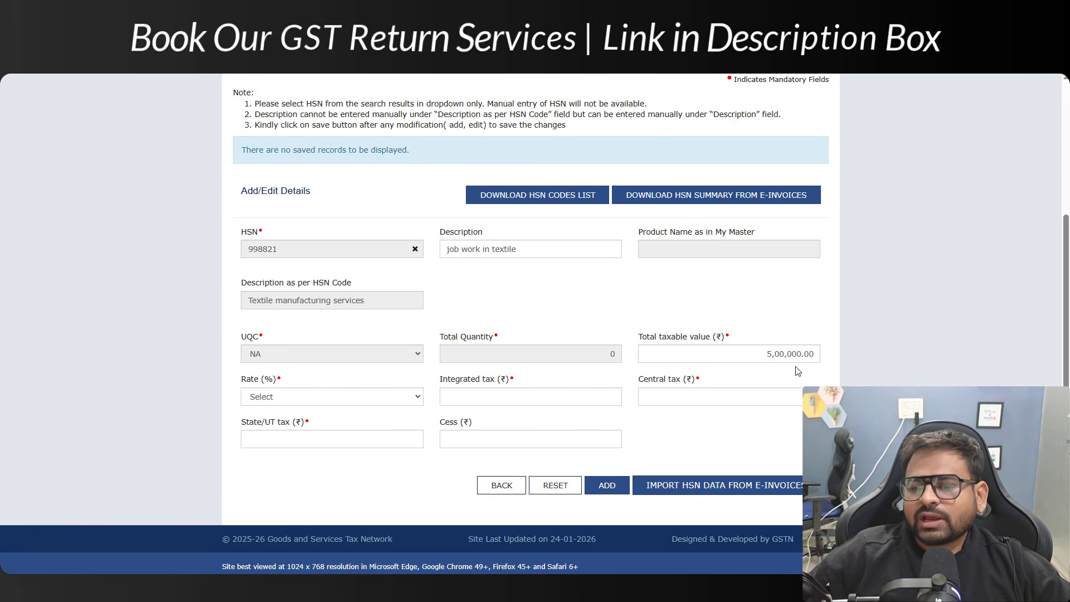
pyautogui.click(273, 398)
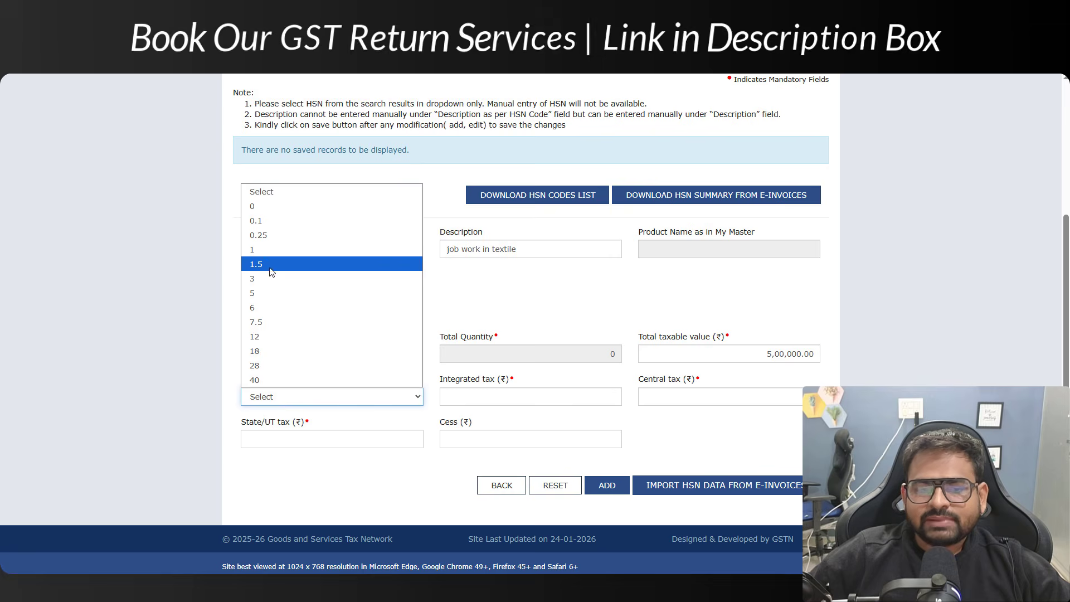
pyautogui.click(281, 291)
pyautogui.scroll(-2, 723, 460)
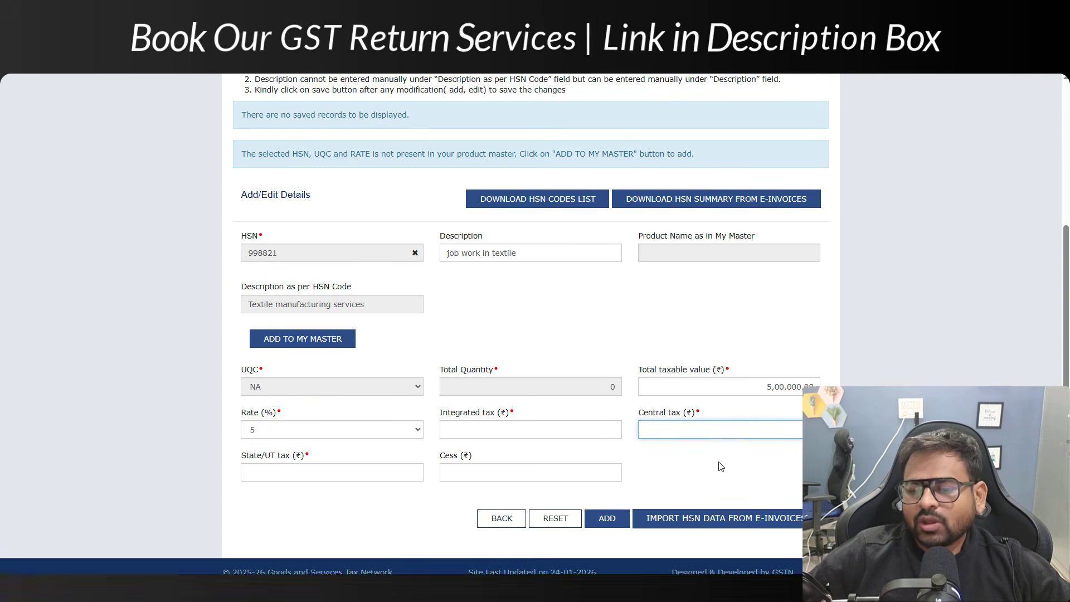
pyautogui.moveTo(649, 383); pyautogui.dragTo(669, 391)
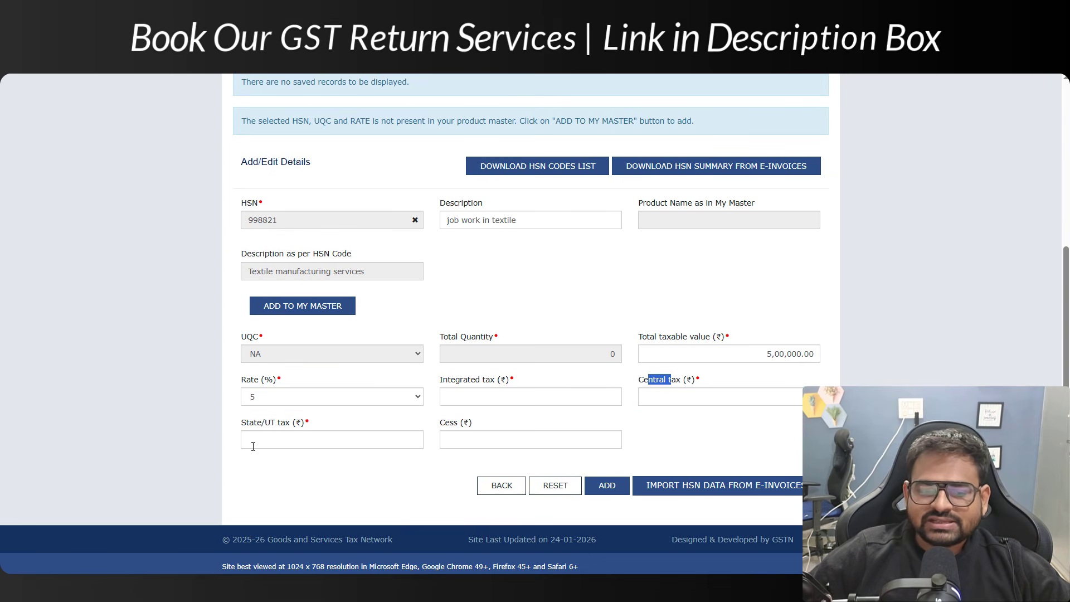
pyautogui.click(289, 433)
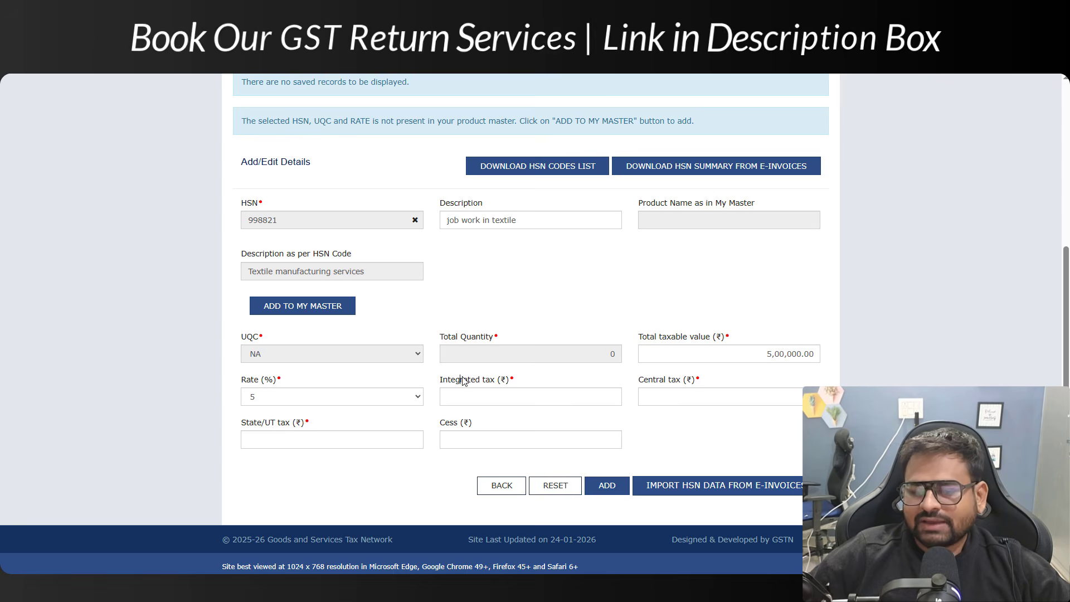
pyautogui.moveTo(463, 381); pyautogui.dragTo(510, 388)
pyautogui.click(511, 396)
pyautogui.press('Tab')
pyautogui.press('Tab')
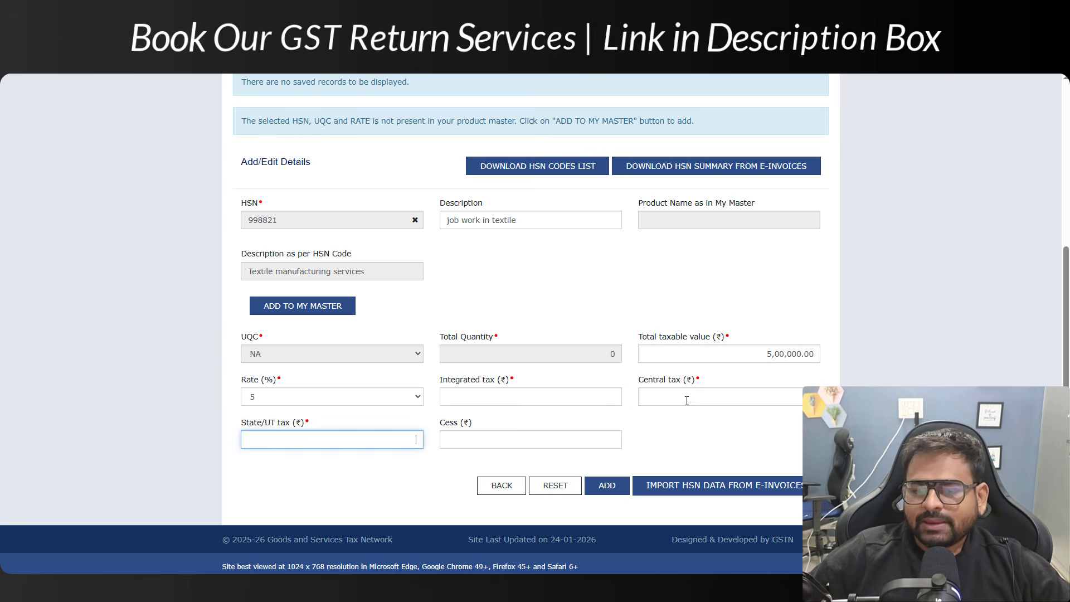
pyautogui.click(686, 401)
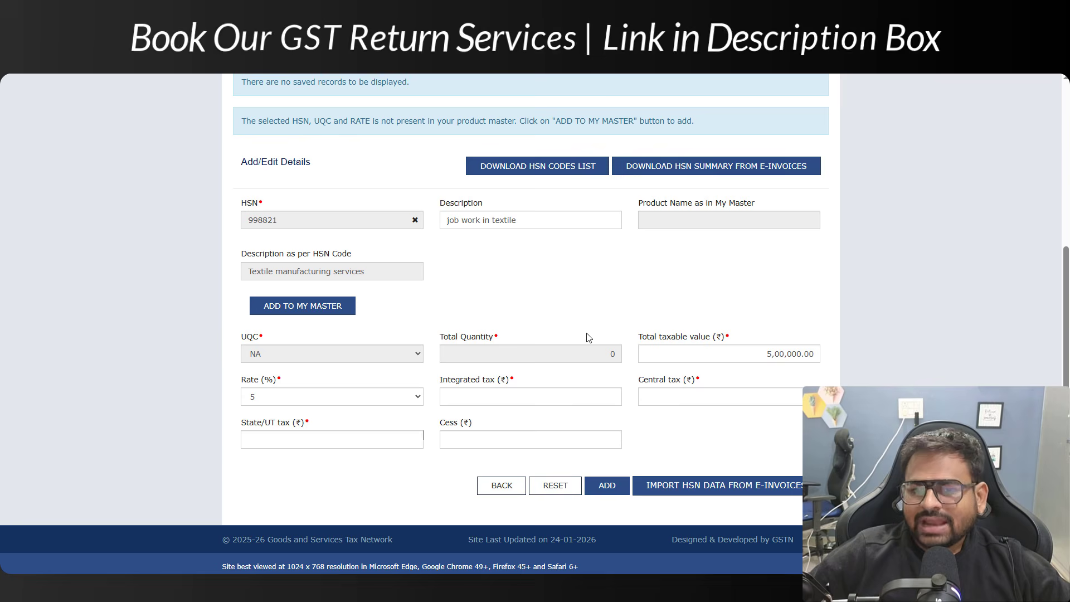